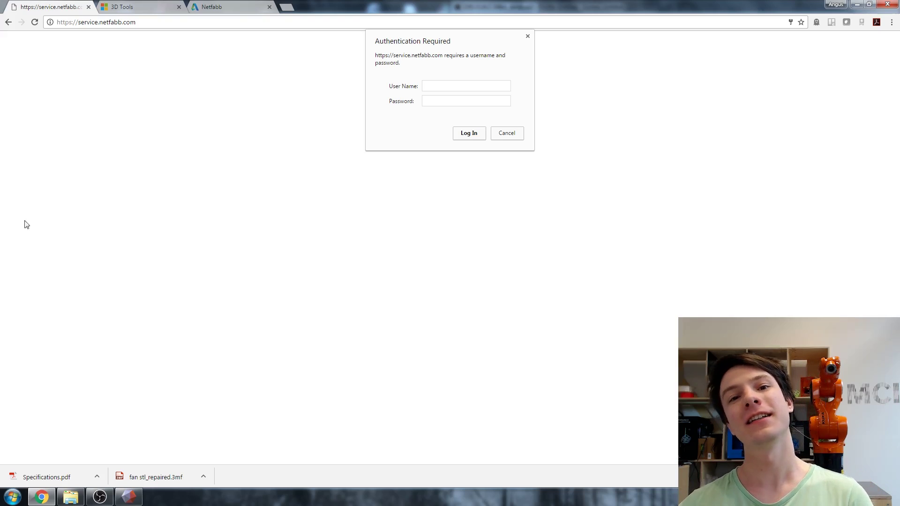
Check the Netfabb and Microsoft 3D Printing pages, then orbit around the three spheres in Meshmixer
click(227, 6)
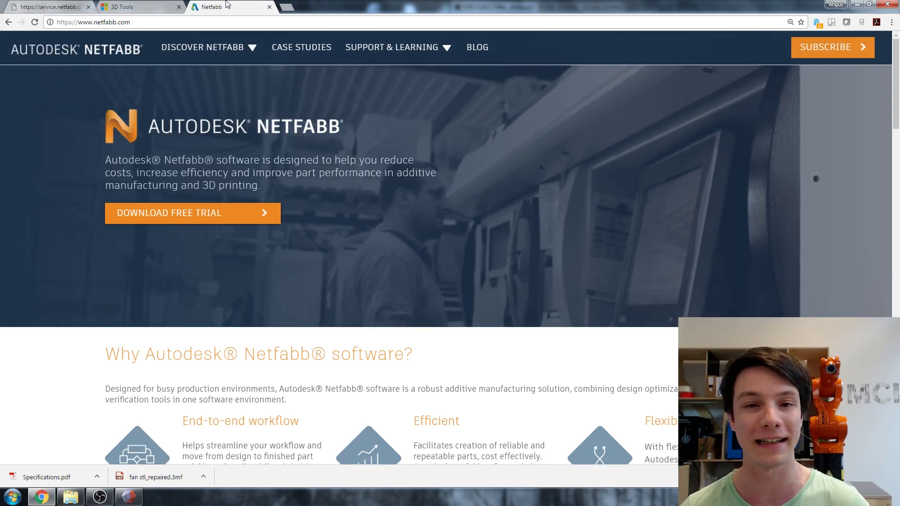
click(29, 6)
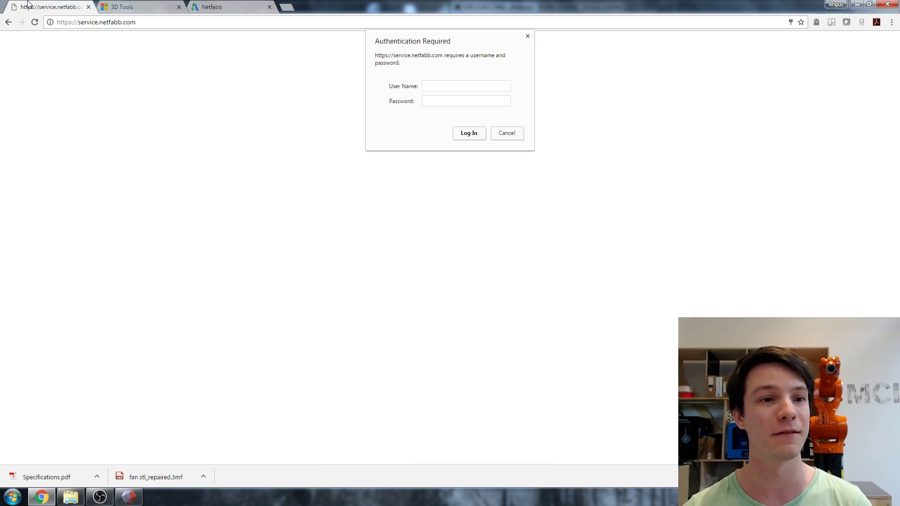
click(107, 4)
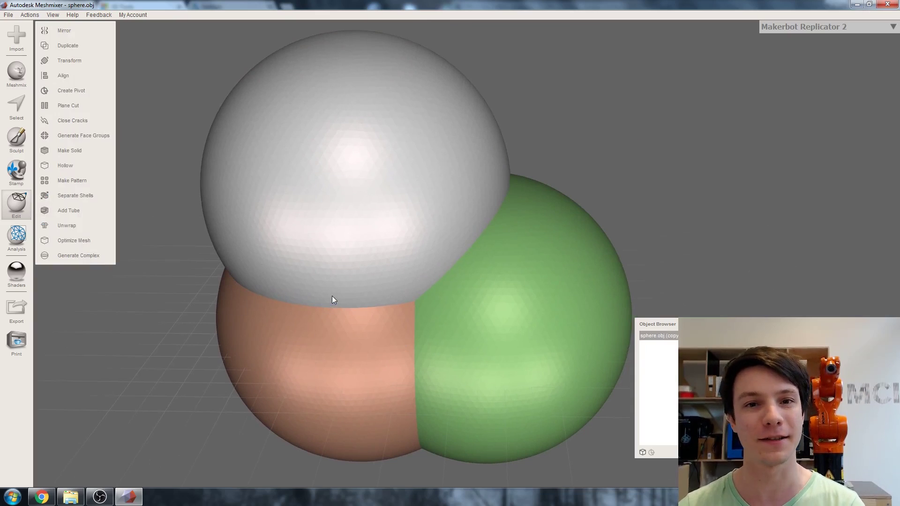
right_drag(332, 296, 300, 253)
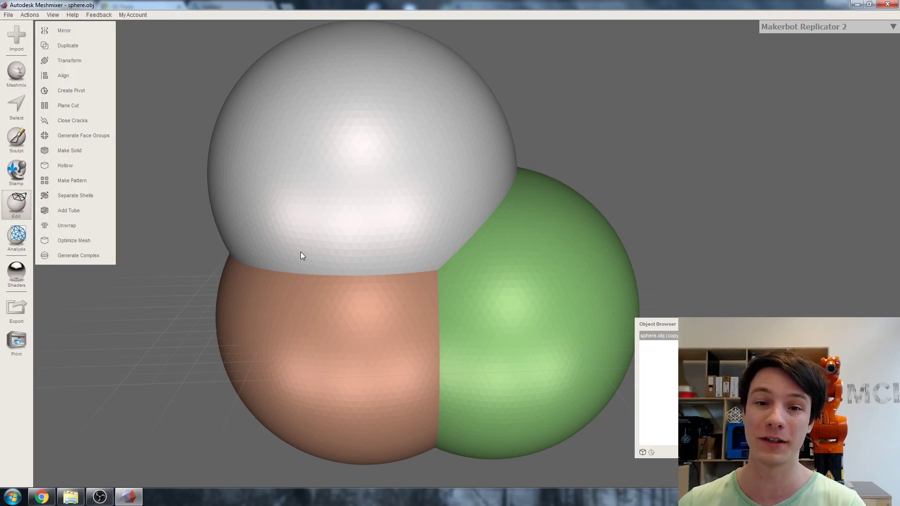
right_drag(301, 252, 353, 272)
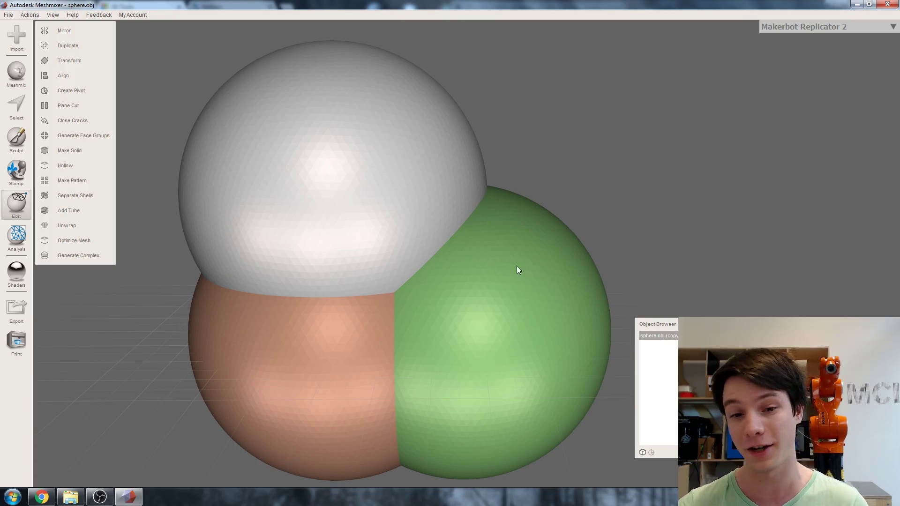
Split the model into separate shells, select all three, and combine them into one object
click(89, 194)
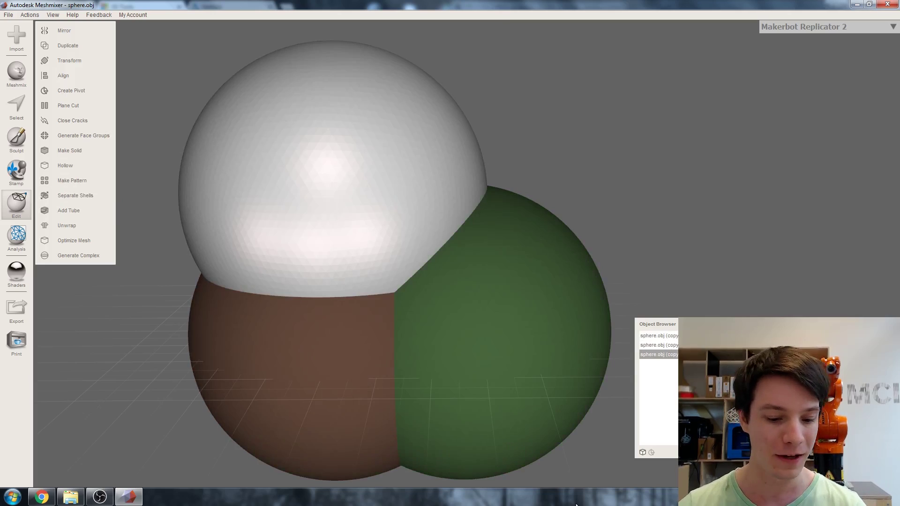
key(ctrl+a)
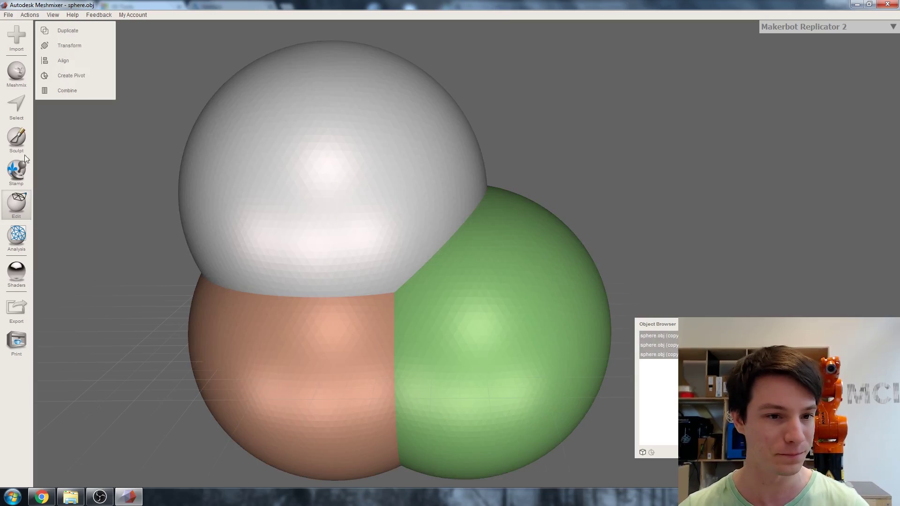
click(46, 87)
Export the combined mesh as the STL file 3_shells
click(8, 15)
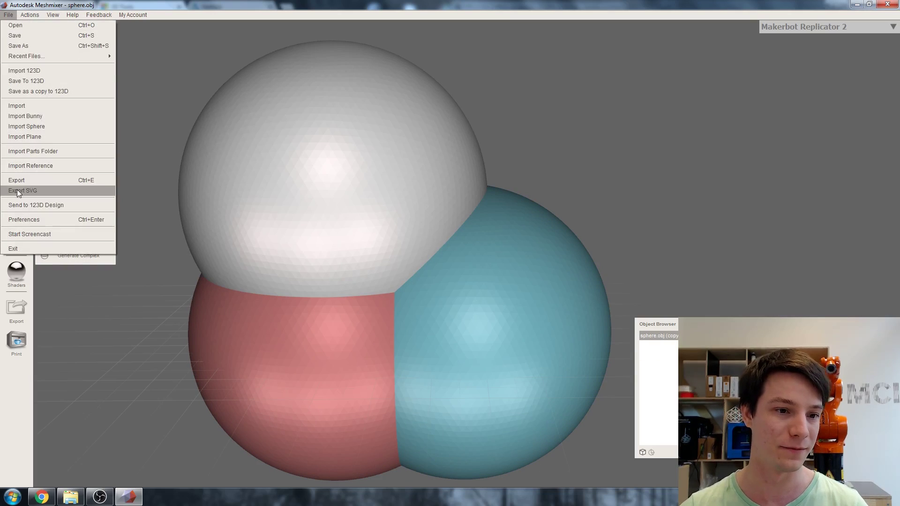
click(18, 190)
text(3_shells)
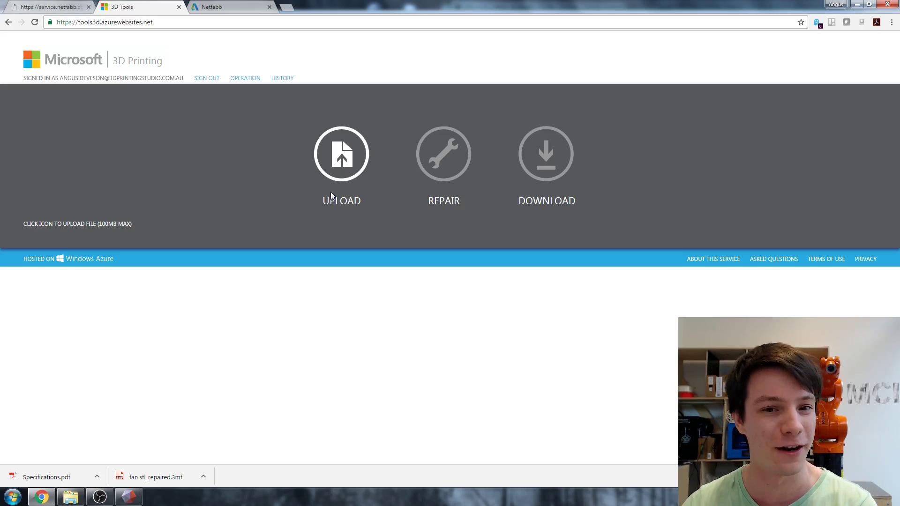
Upload the spheres STL from Storage (D:), repair it, and bring up options for 3_shells_repaired.3mf
click(336, 170)
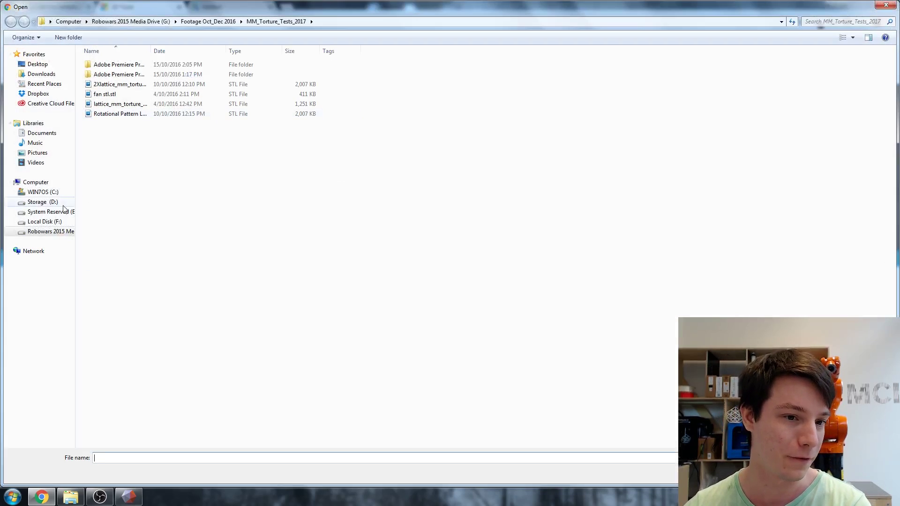
click(51, 202)
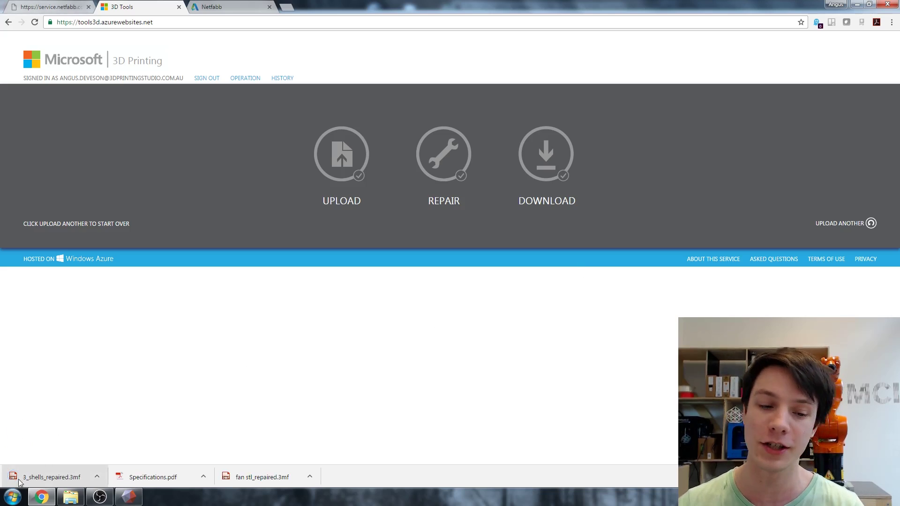
right_click(51, 486)
Import 3_shells.stl from Storage (D:) > Downloads onto the Simplify3D build plate
click(66, 431)
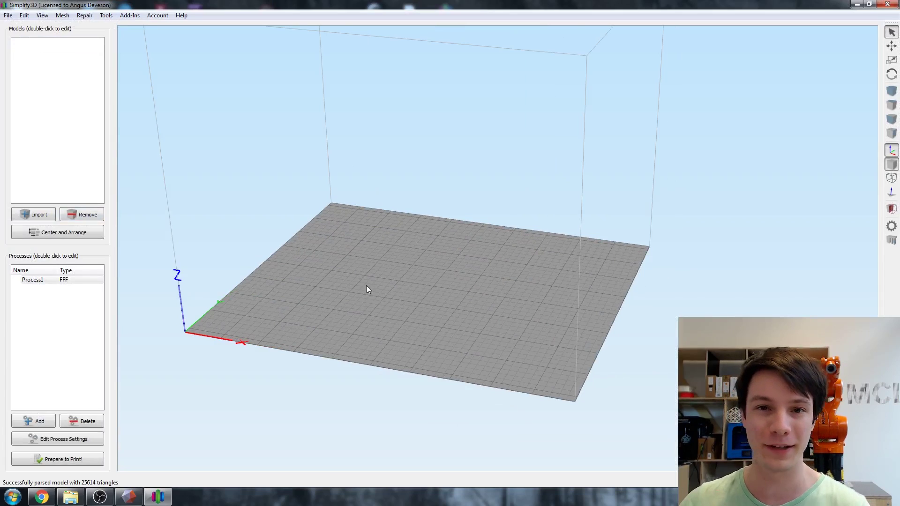
click(36, 215)
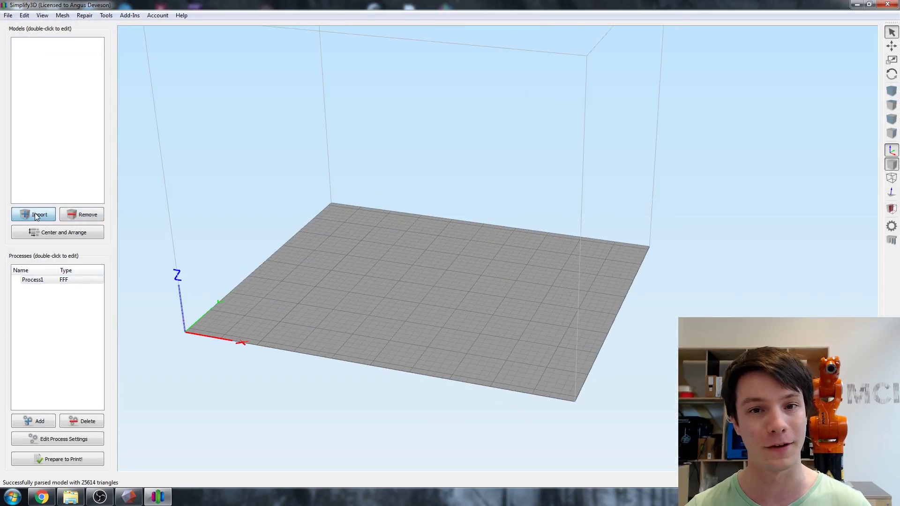
click(41, 202)
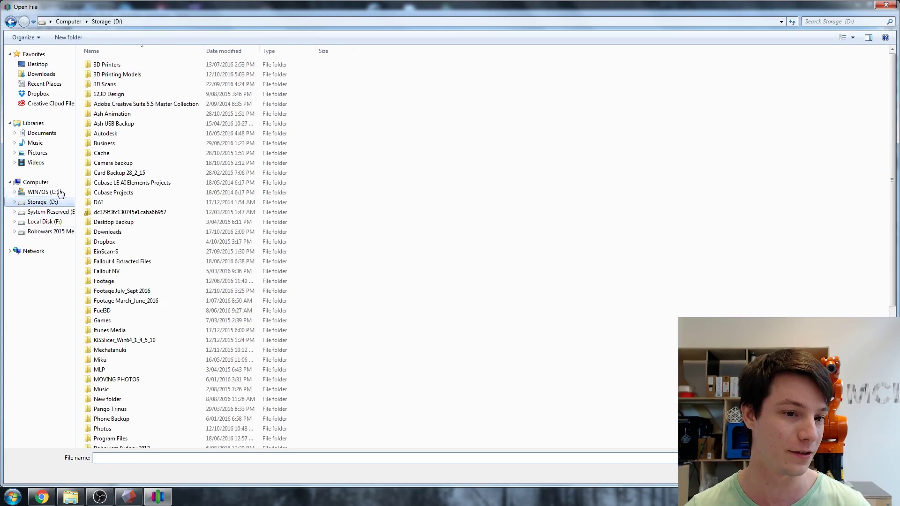
key(d)
key(o)
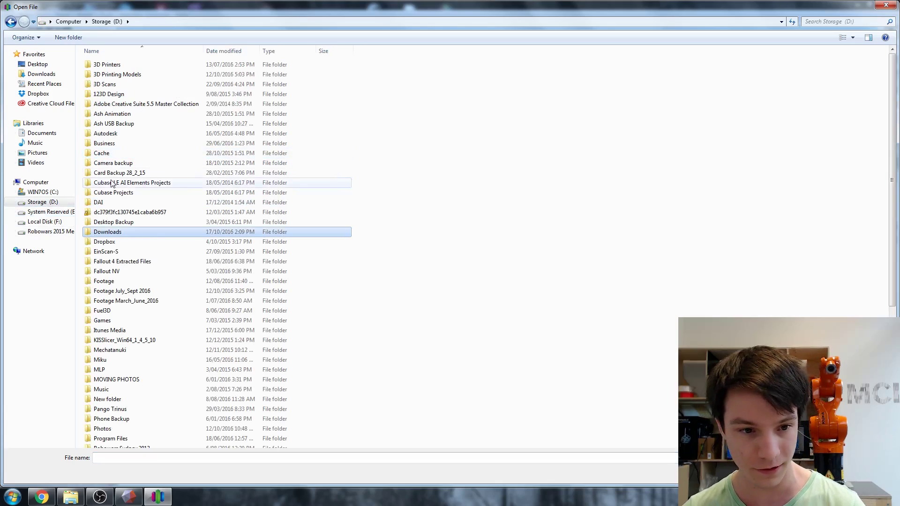
double_click(107, 232)
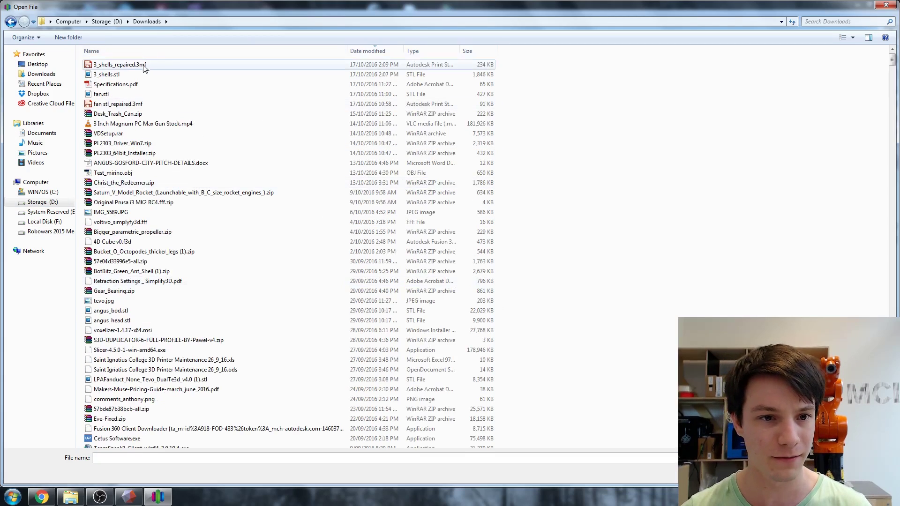
double_click(140, 64)
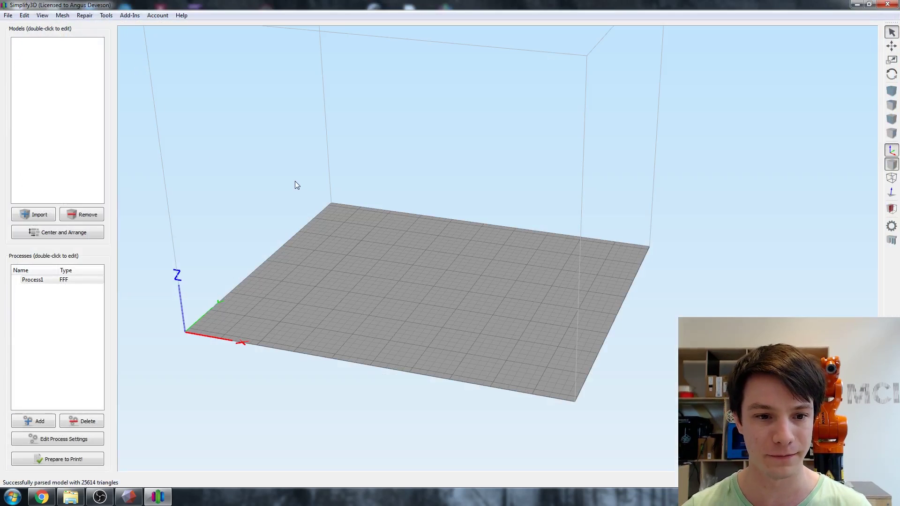
Inspect the build plate from below and above, then close Simplify3D
drag(315, 283, 378, 323)
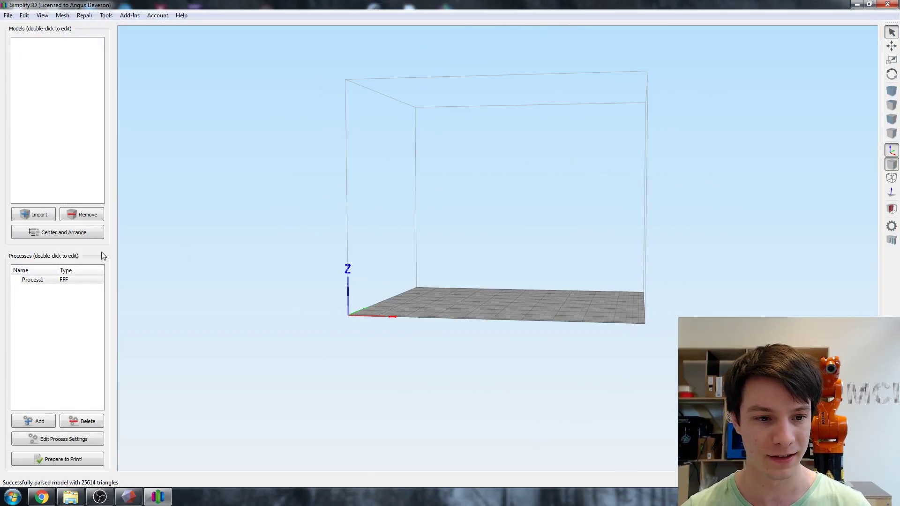
drag(103, 256, 370, 369)
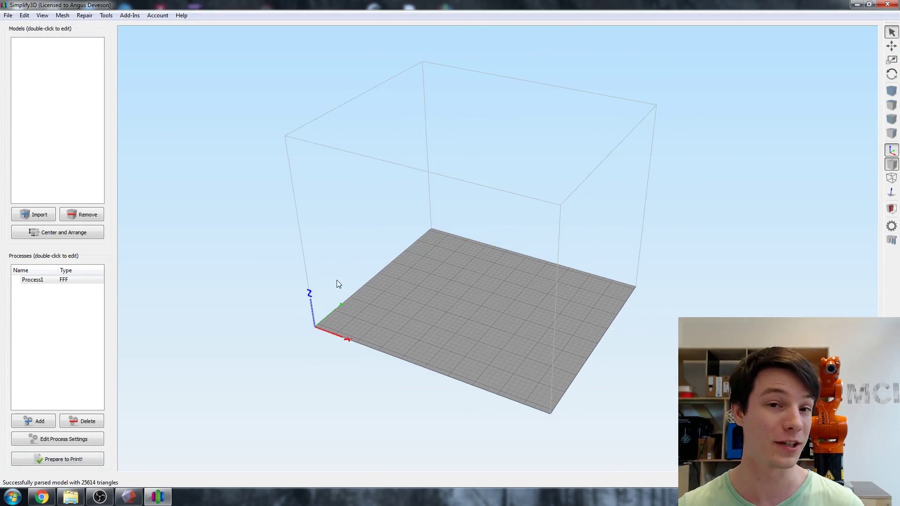
click(886, 4)
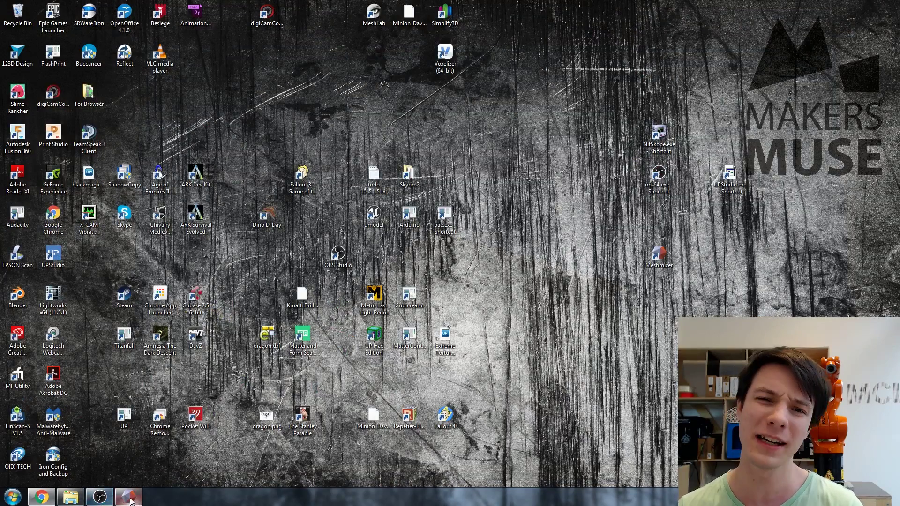
Import 3_shells_repaired.3mf into Meshmixer and orbit around the merged spheres
click(133, 500)
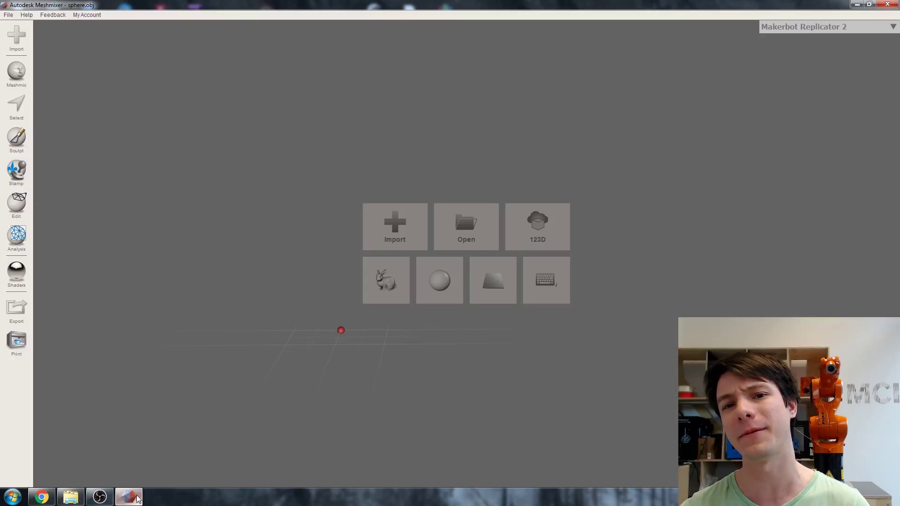
click(378, 238)
click(141, 65)
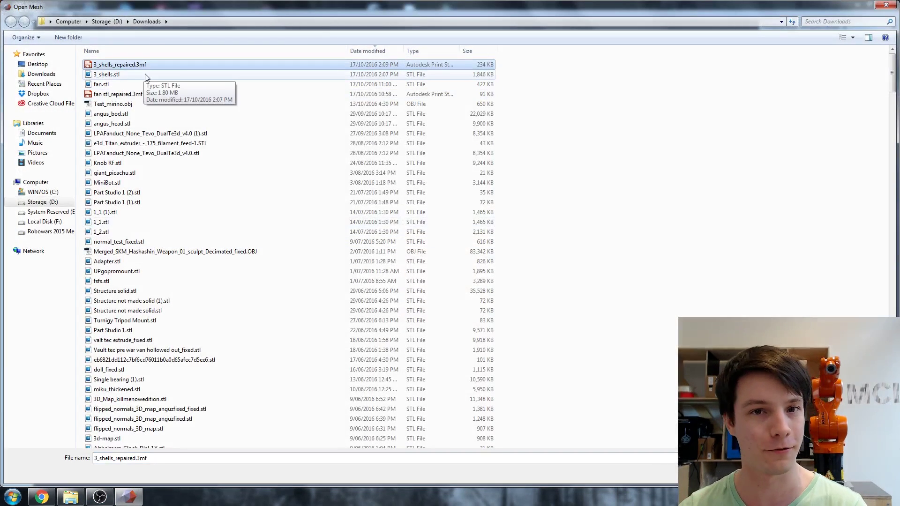
key(Return)
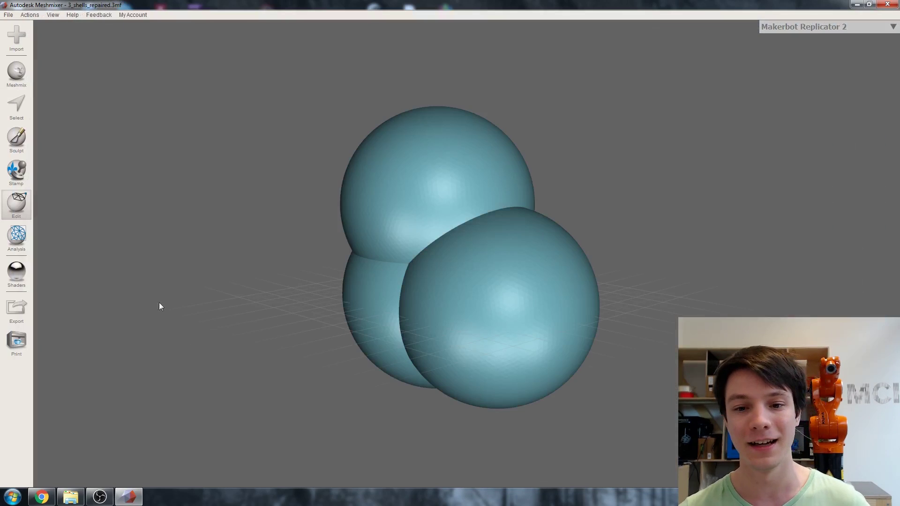
right_drag(289, 351, 412, 312)
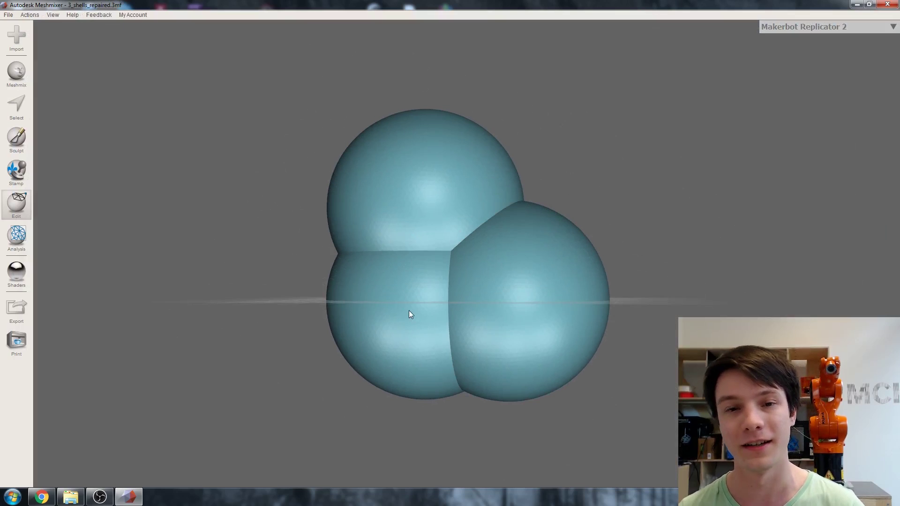
right_drag(311, 291, 129, 246)
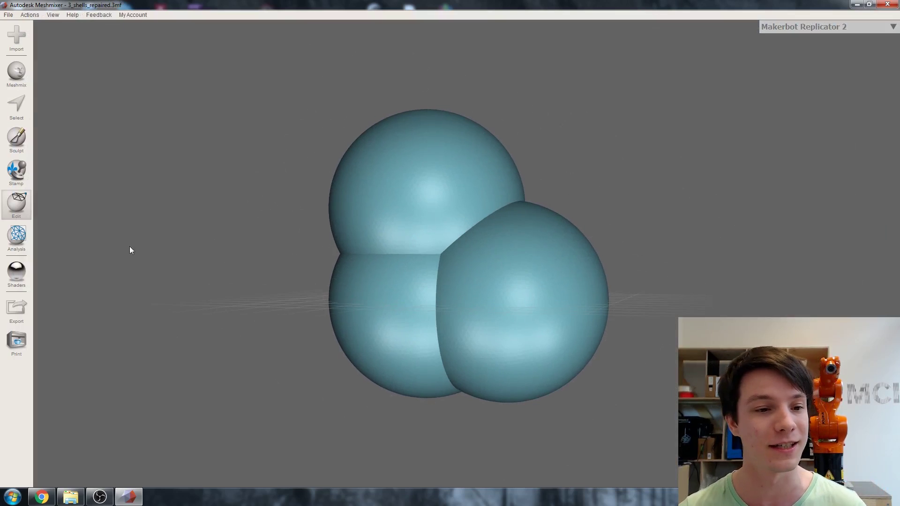
click(26, 206)
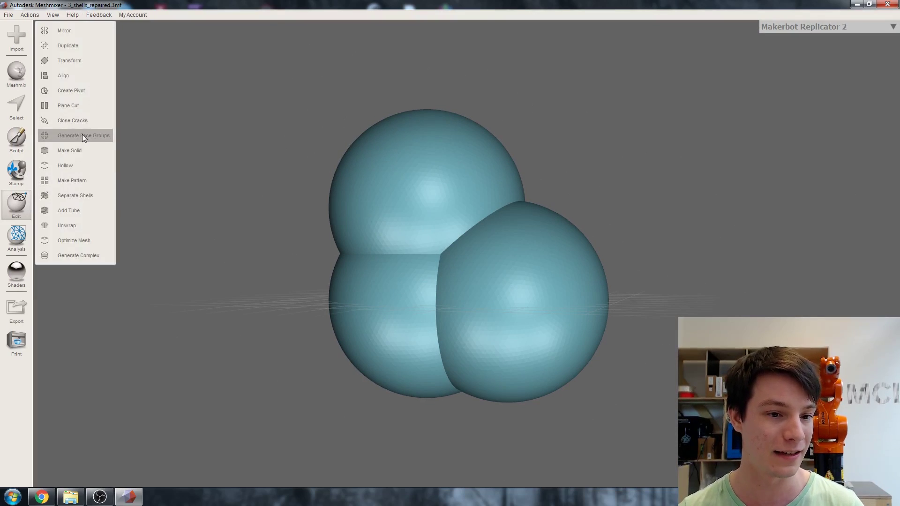
click(80, 196)
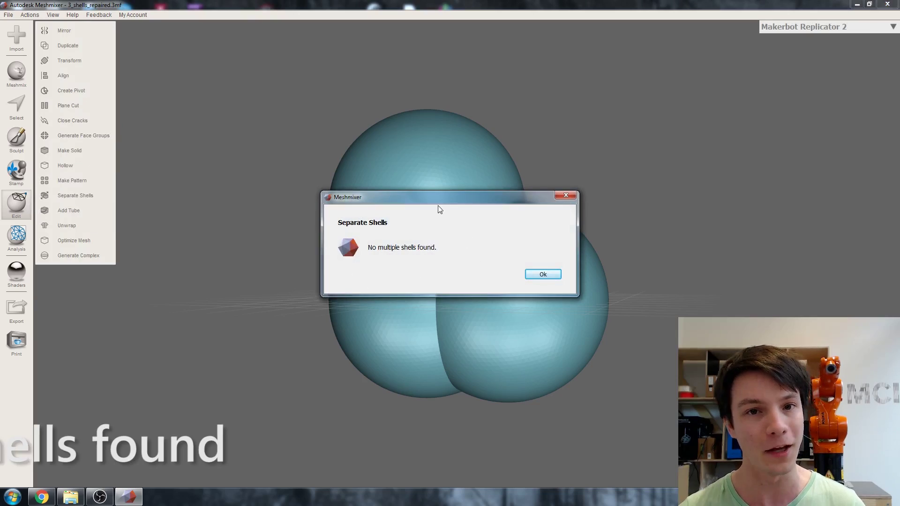
click(566, 194)
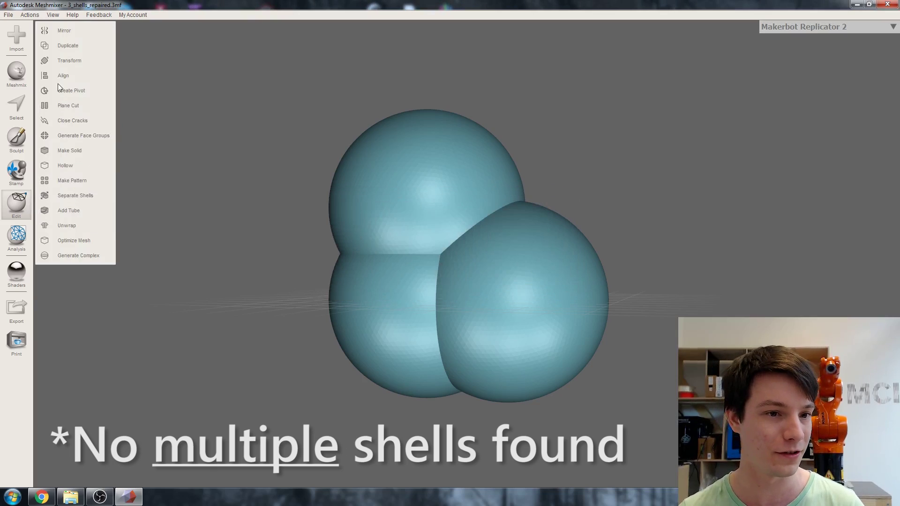
click(83, 102)
right_drag(419, 338, 382, 305)
drag(477, 100, 468, 382)
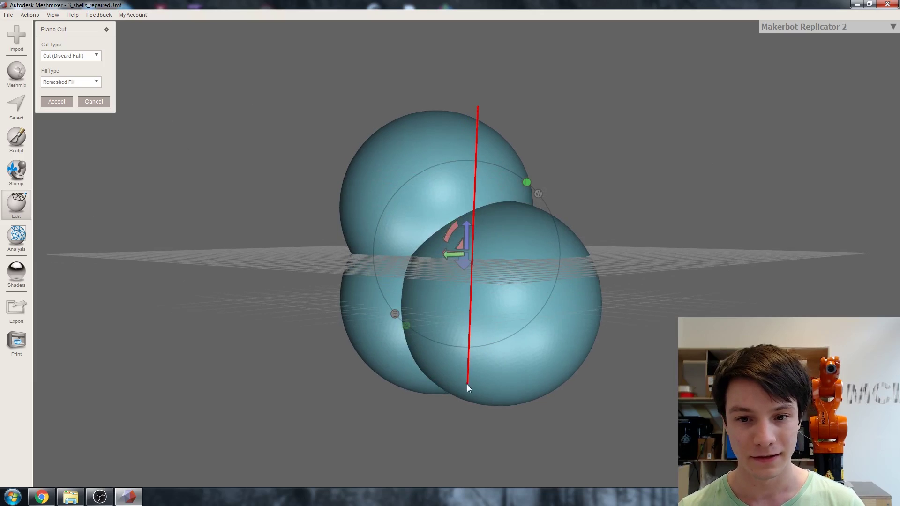
click(56, 102)
right_drag(389, 282, 291, 274)
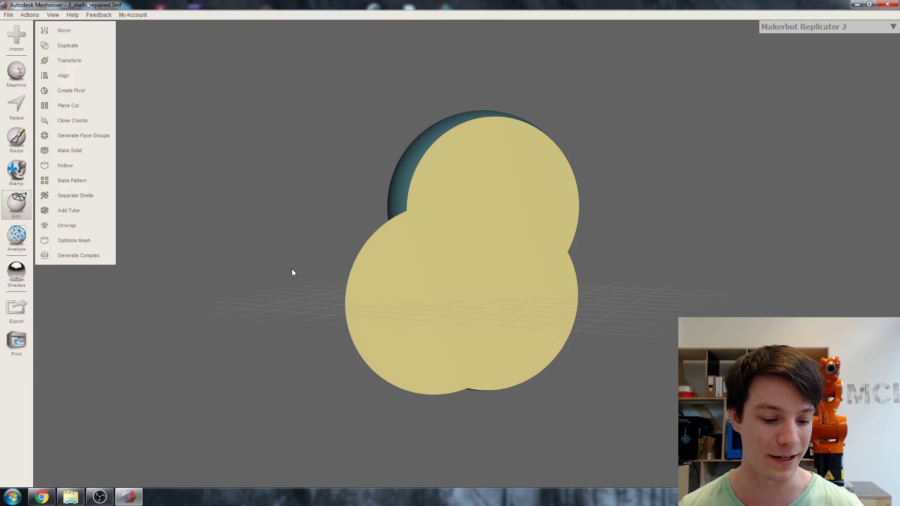
key(ctrl+z)
key(ctrl+z)
key(ctrl+z)
right_drag(193, 207, 427, 246)
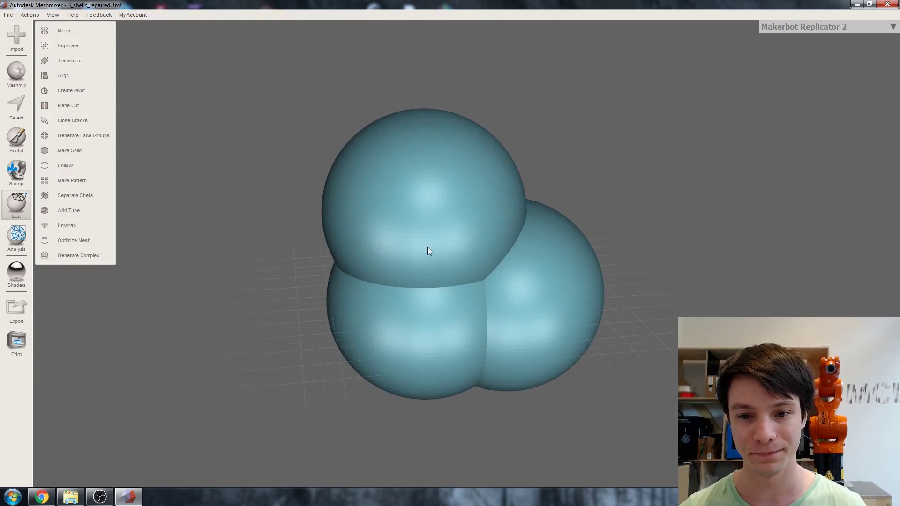
scroll(428, 248, up, 2)
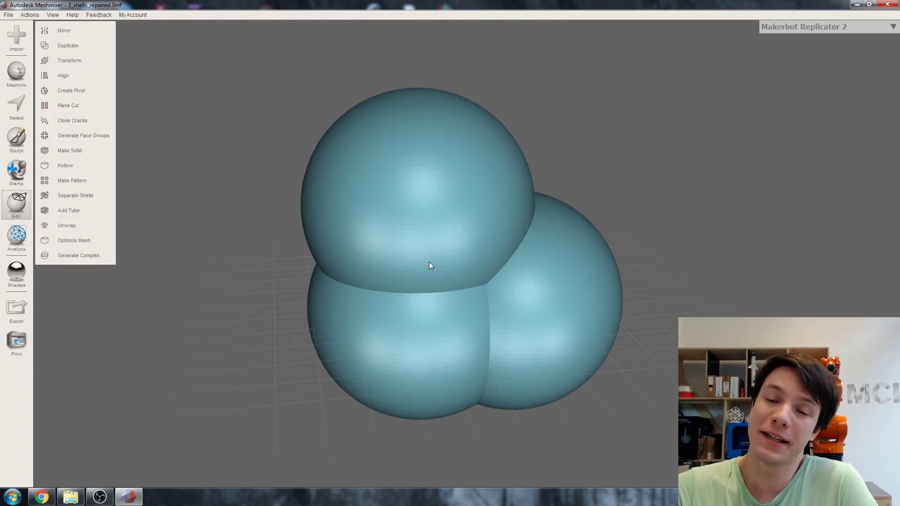
Export the mesh in STL Binary Format under the name '3 shells fixed'
click(8, 15)
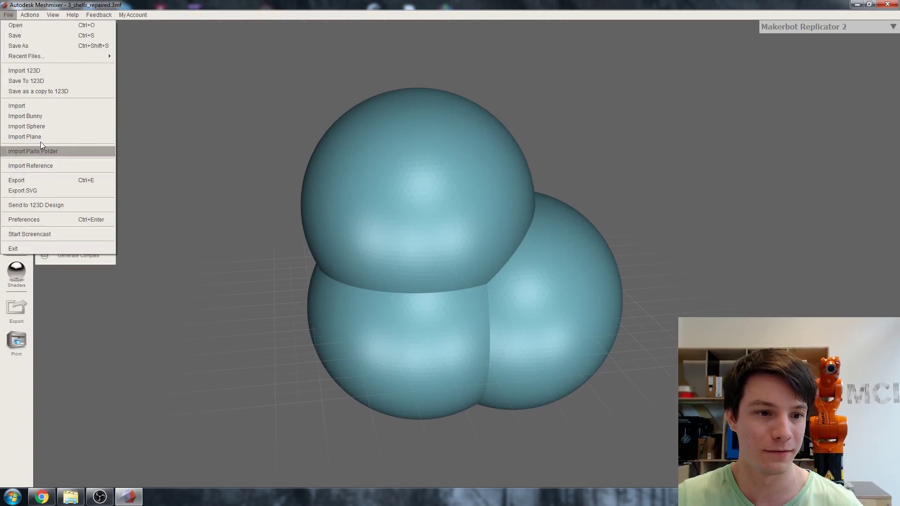
click(29, 181)
click(280, 448)
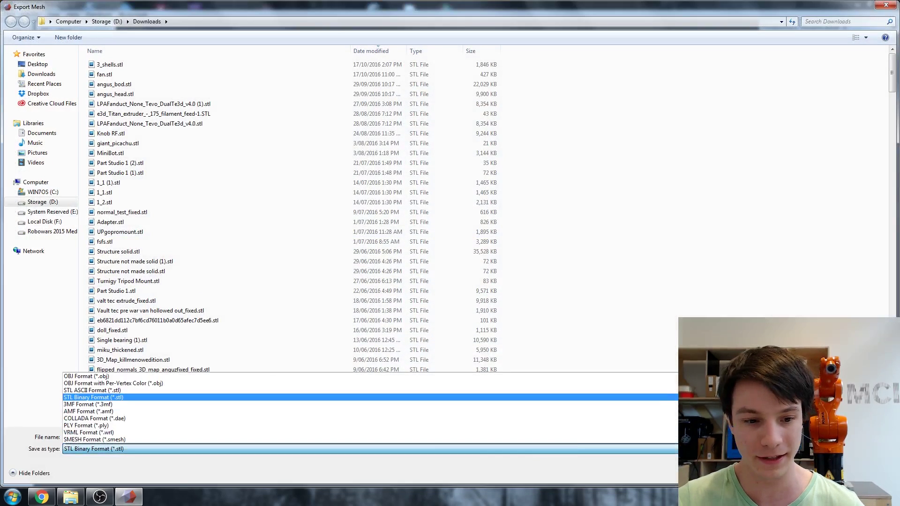
click(137, 397)
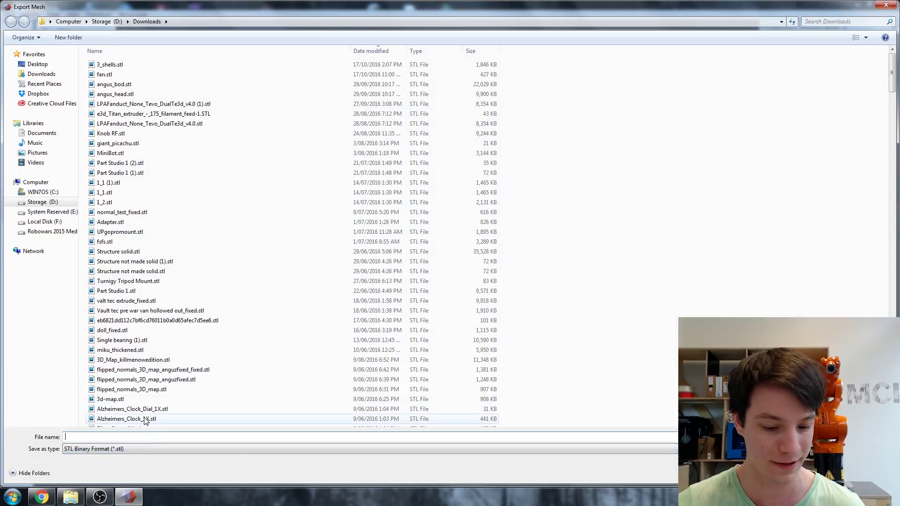
text(3 shells)
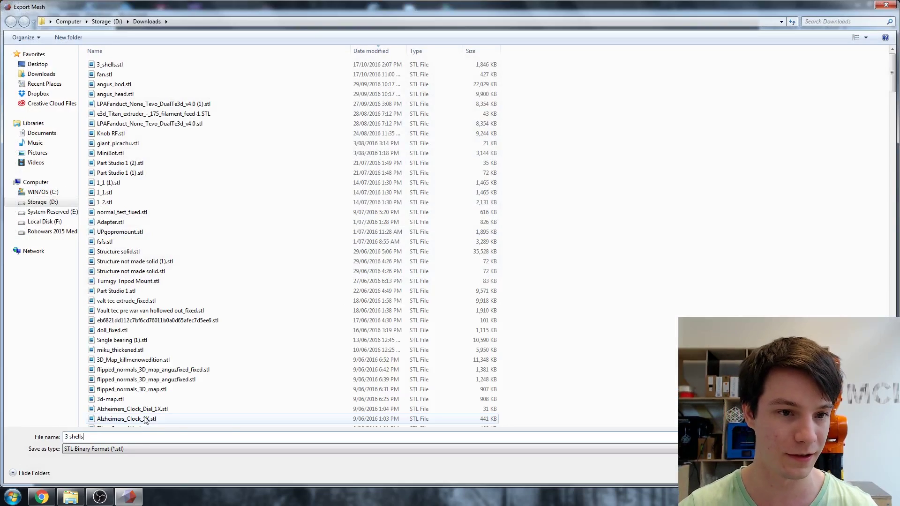
text( fixed)
key(Return)
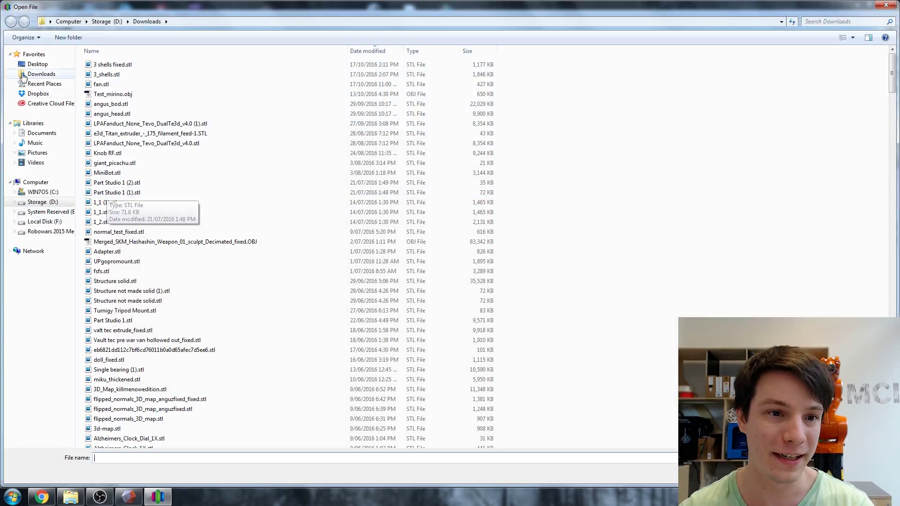
Load 3 shells fixed.stl into Simplify3D, zoom in on it, and return to the 3D Tools page
click(99, 67)
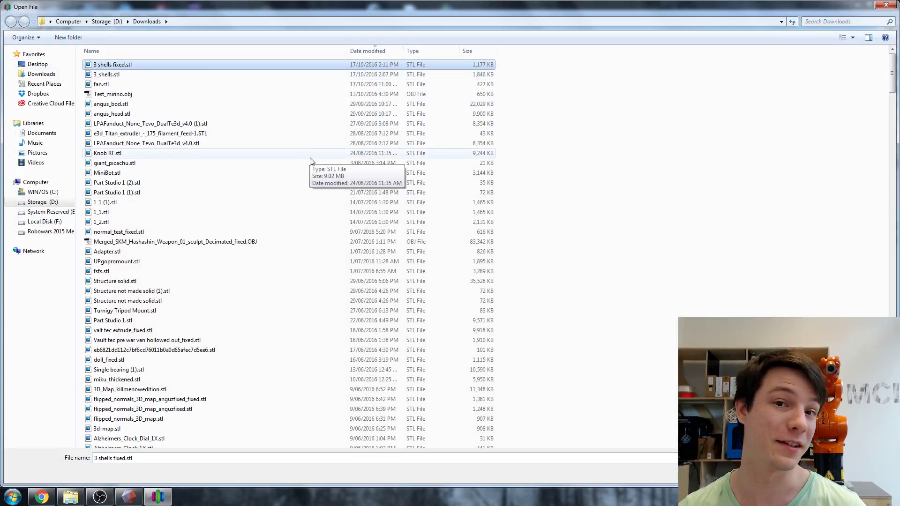
key(Return)
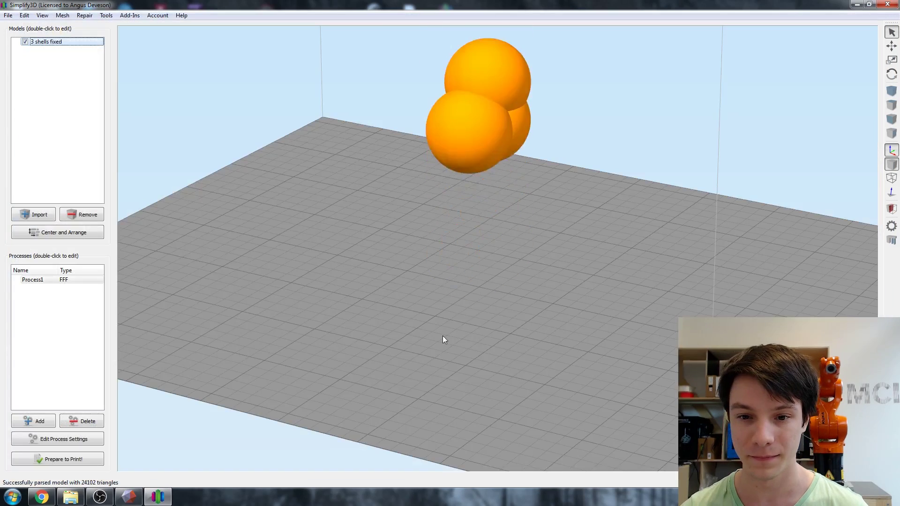
scroll(483, 272, up, 3)
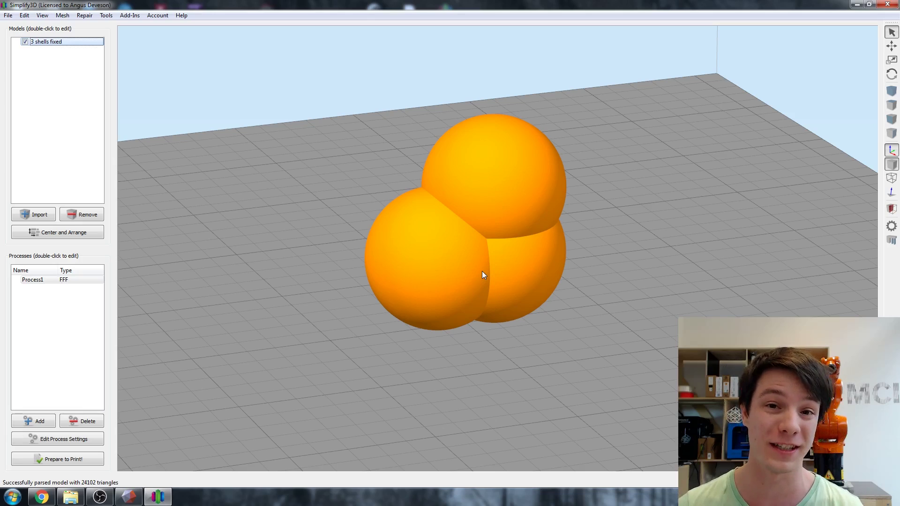
click(41, 496)
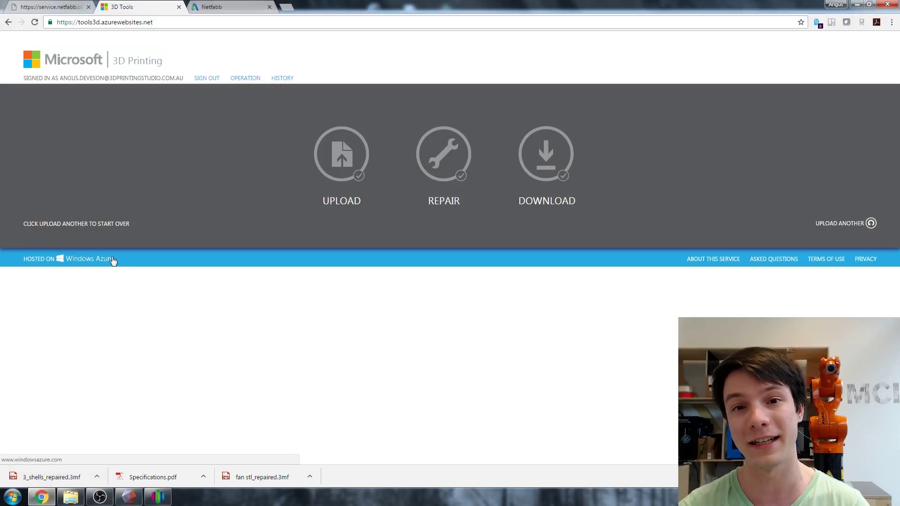